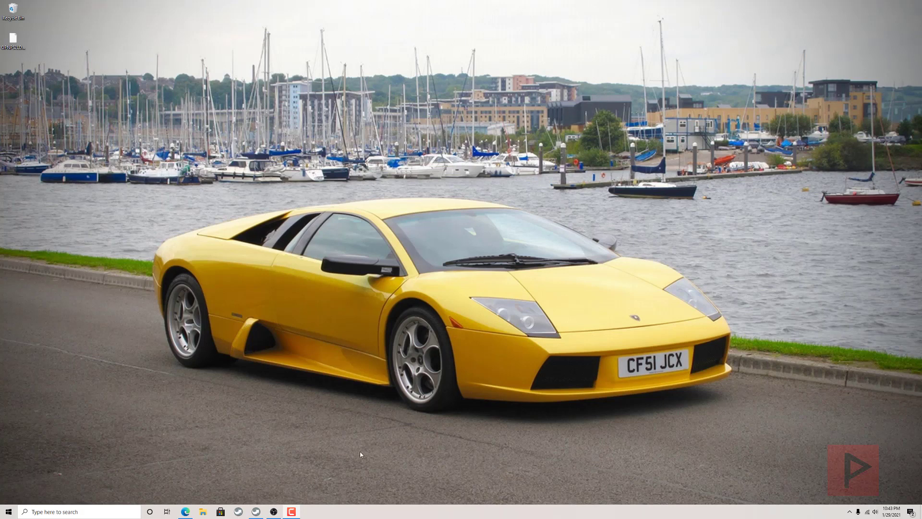
- Switch to Microsoft Edge and bring up the PSX-Place thread announcing Open PS2 Loader 1.0.0
click(185, 511)
scroll(142, 262, up, 10)
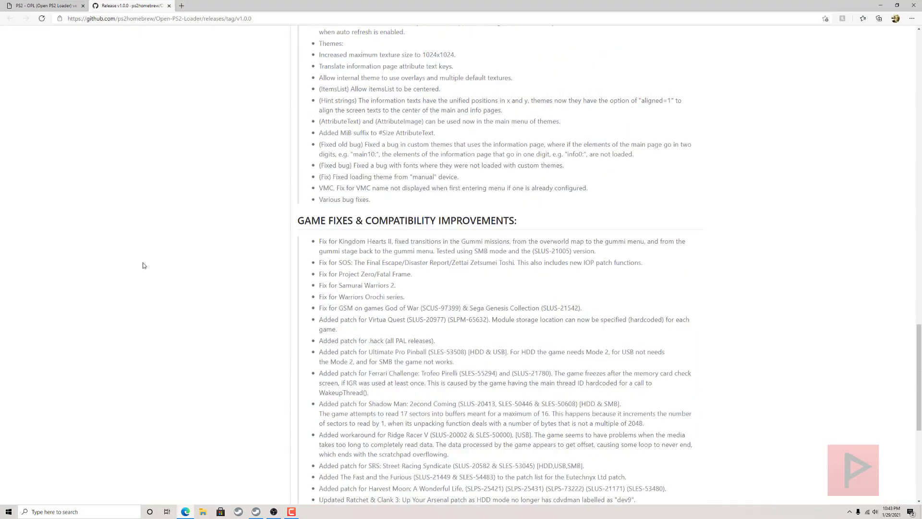
click(29, 5)
scroll(113, 256, up, 5)
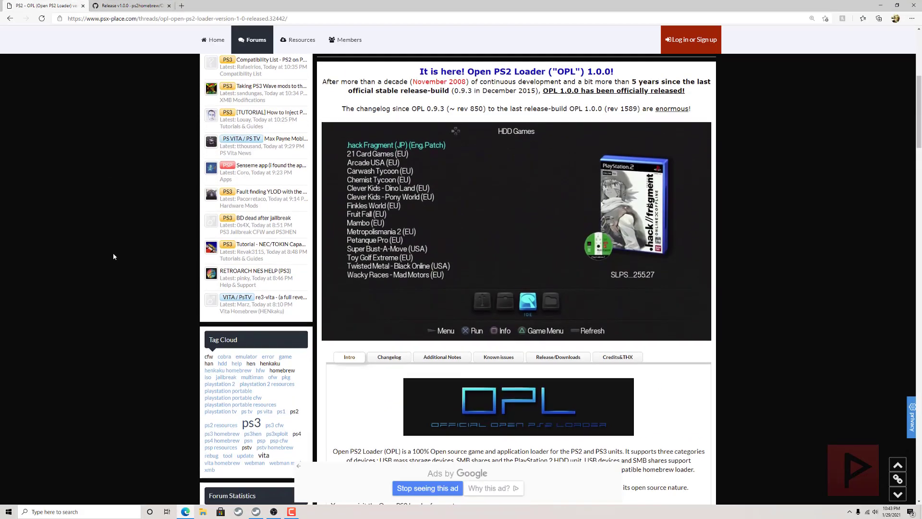
scroll(113, 256, up, 2)
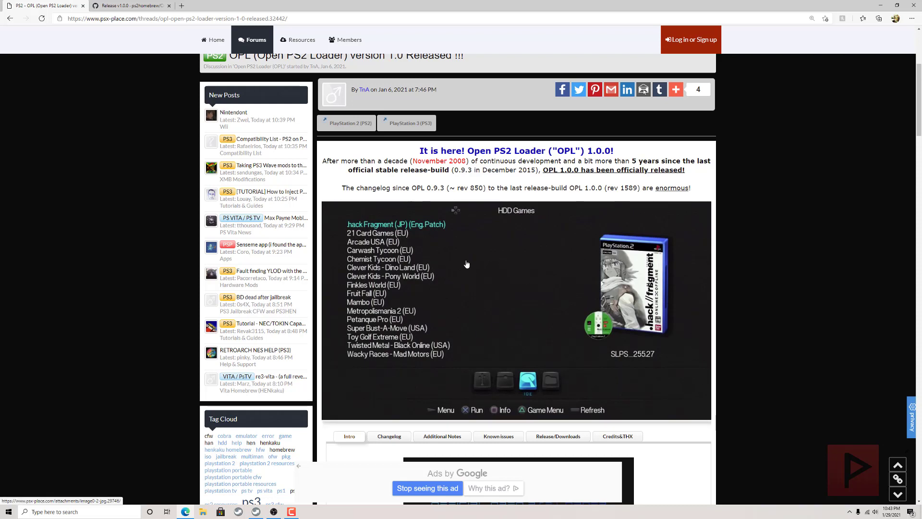
- Look through the announcement's changelog, additional notes, known issues, release downloads and credits sections, ending on the intro
scroll(466, 264, down, 2)
click(389, 365)
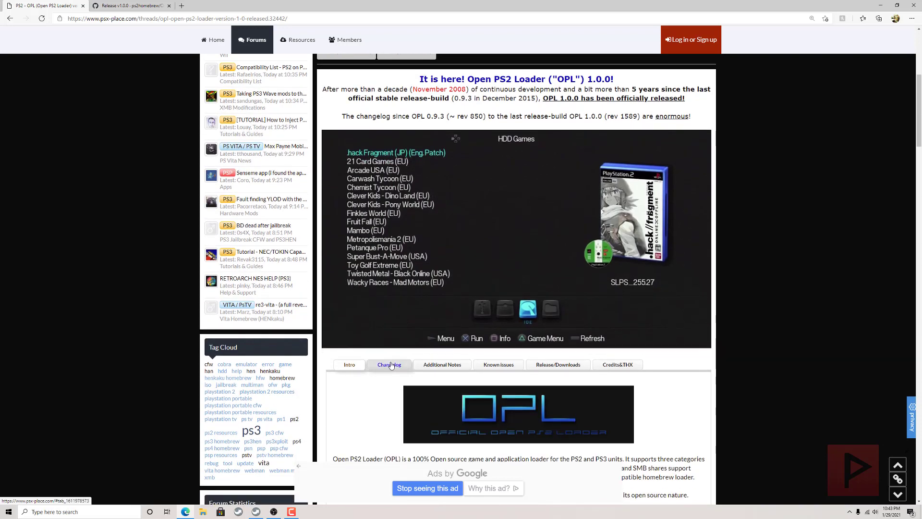
scroll(435, 344, down, 2)
click(443, 293)
click(498, 293)
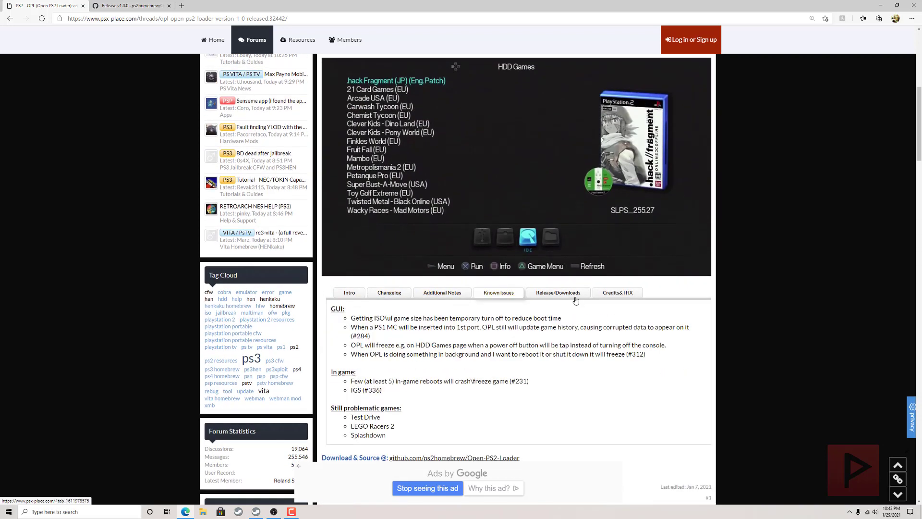
click(558, 293)
click(617, 296)
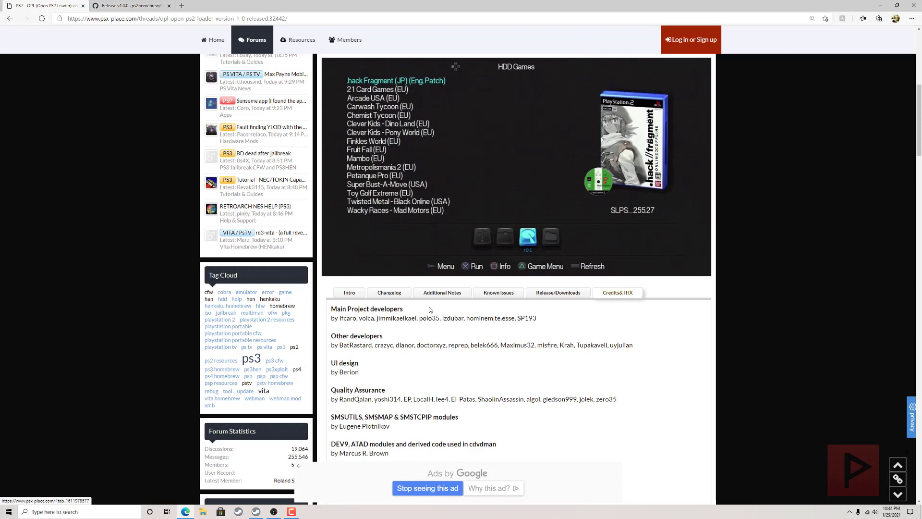
click(352, 296)
- Follow the thread's GitHub download link, view the v1.0.0 release's downloadable assets, and minimize the browser
scroll(508, 284, down, 3)
scroll(508, 283, down, 3)
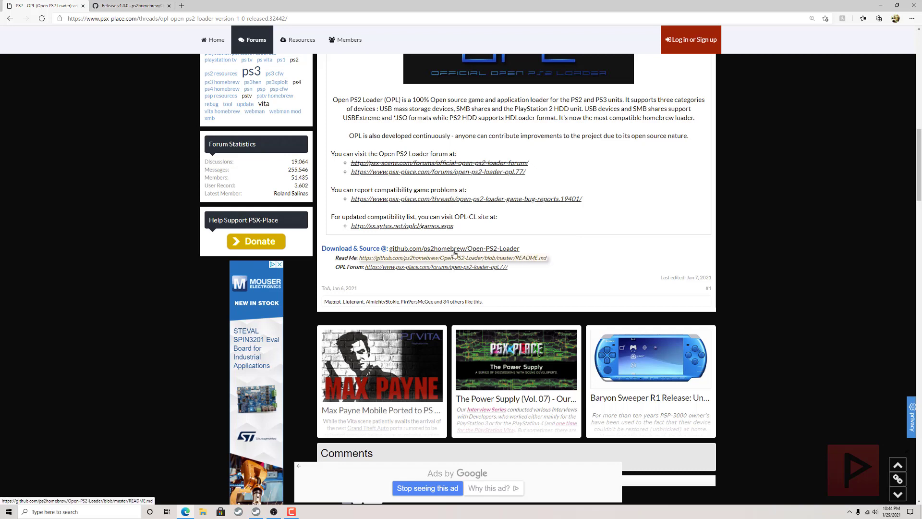
click(418, 249)
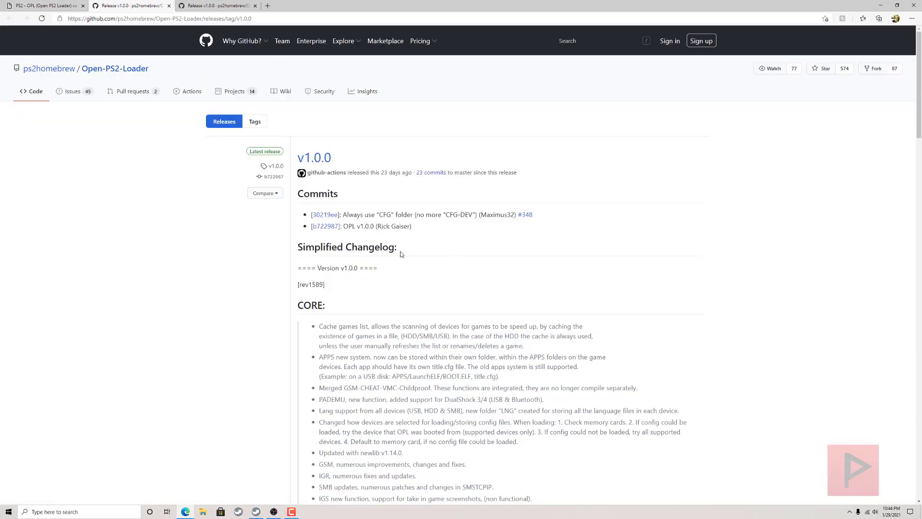
scroll(399, 253, down, 15)
scroll(433, 127, down, 20)
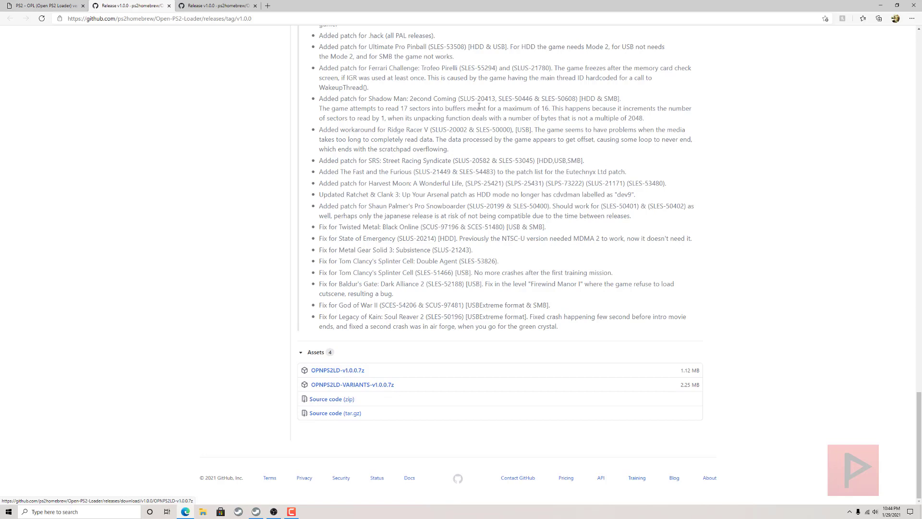
click(880, 9)
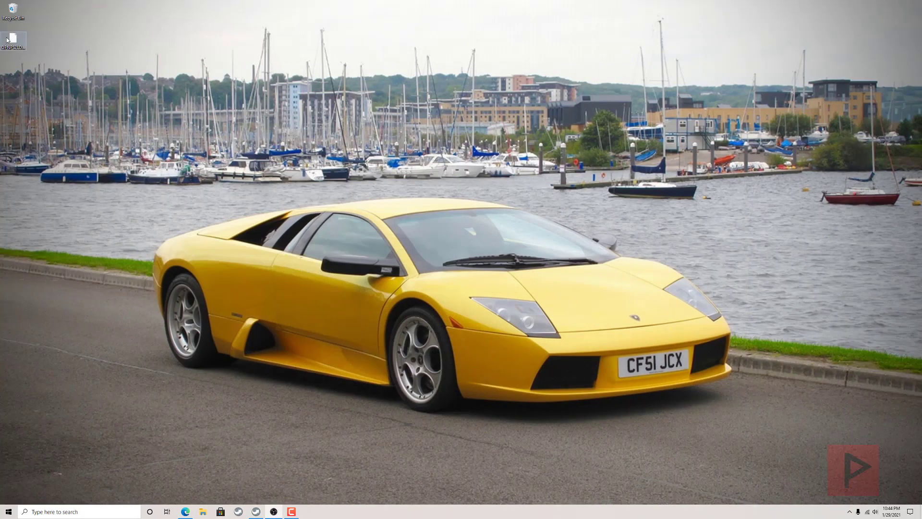
- Extract the OPNPS2LD-v1.0.0.7z archive on the desktop into its own folder with 7-Zip
click(11, 42)
right_click(11, 42)
mouse_move(50, 69)
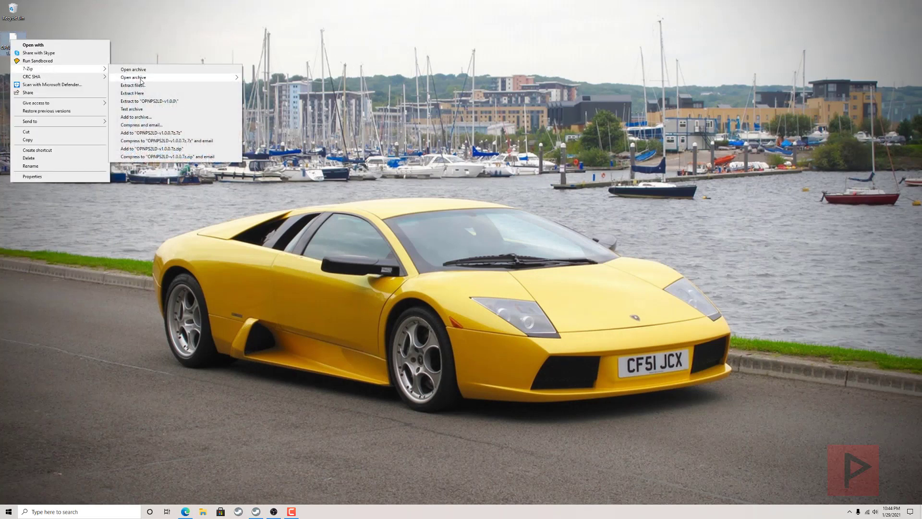
click(154, 102)
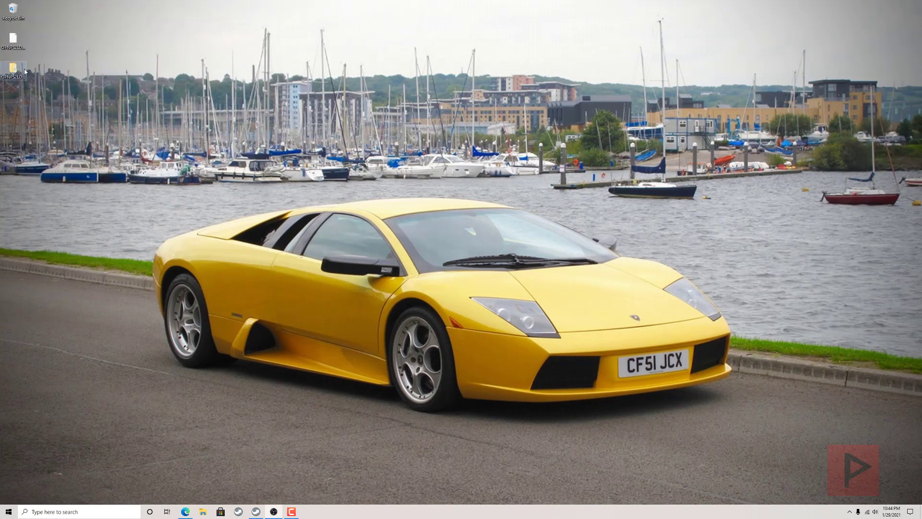
- Copy OPNPS2LD-v1.0.0.ELF from the OPNPS2LD subfolder of the extracted folder on the desktop
double_click(20, 69)
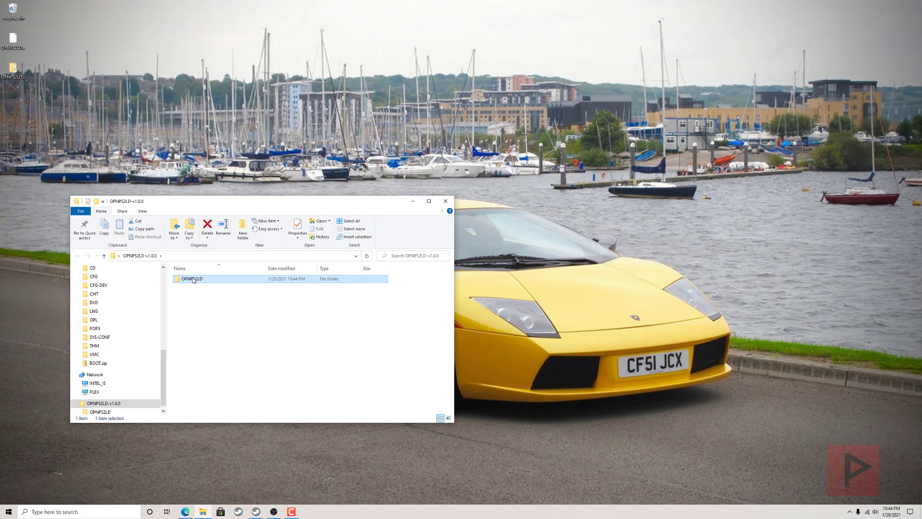
double_click(250, 279)
right_click(219, 303)
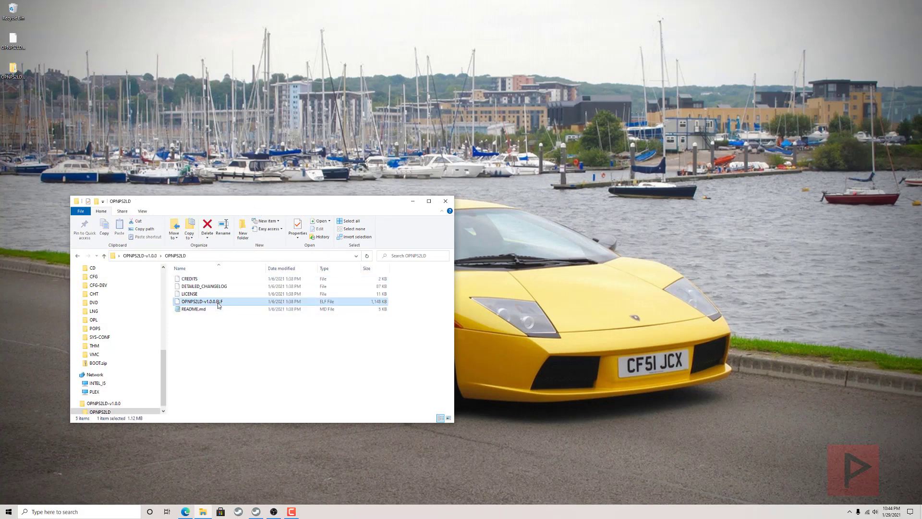
key(Escape)
- Paste the copied ELF file into the root of the PS2 (F:) drive, replacing the existing file, and close the window
scroll(117, 366, up, 2)
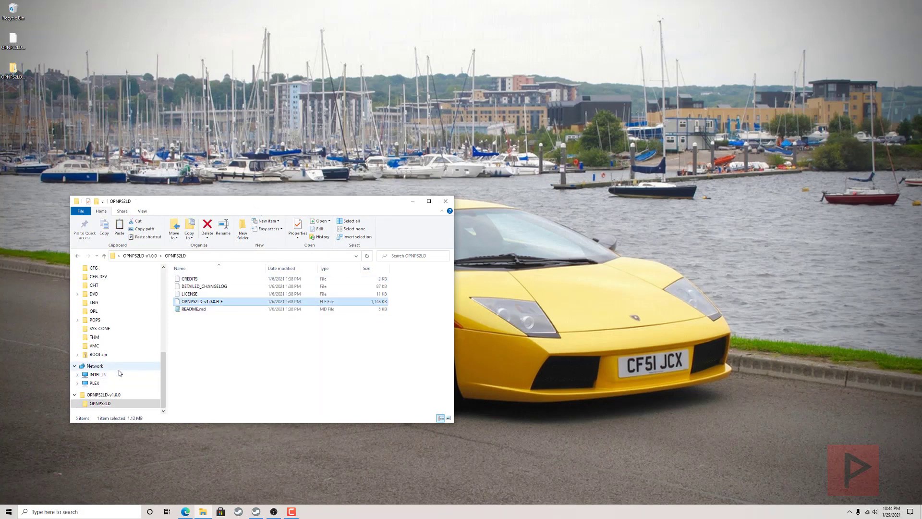
scroll(116, 366, up, 3)
click(93, 322)
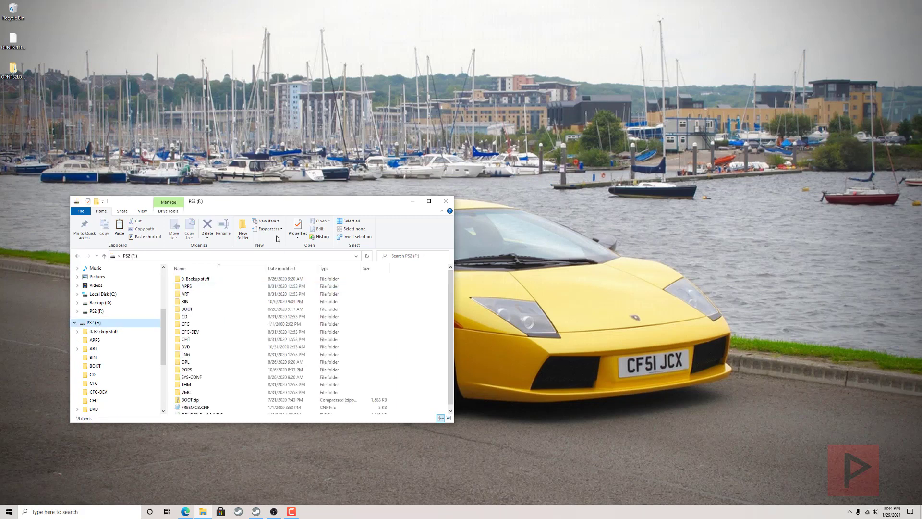
double_click(283, 206)
right_click(166, 316)
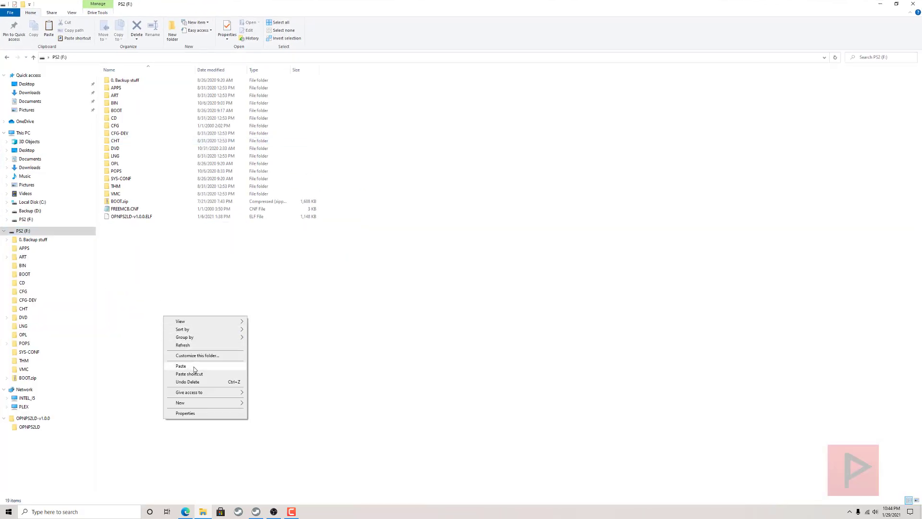
click(192, 366)
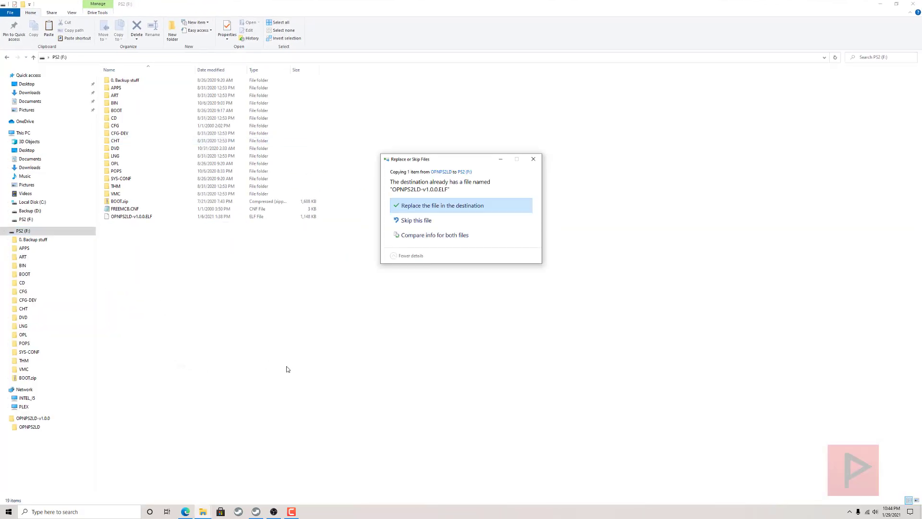
click(509, 209)
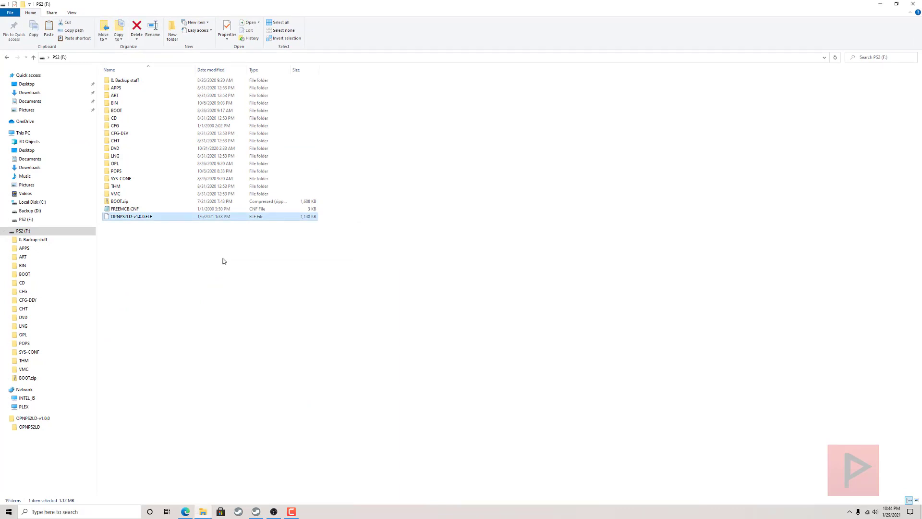
click(251, 283)
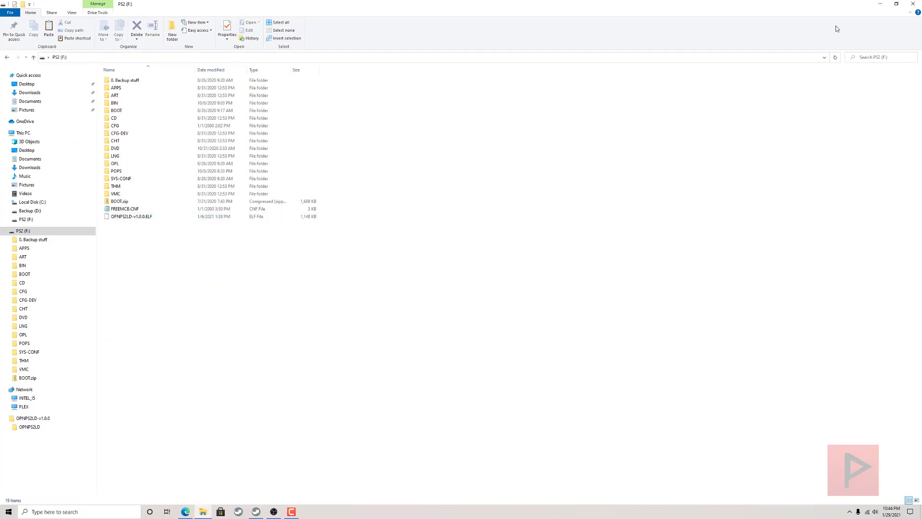
click(912, 4)
- Safely eject the PS2 USB drive from the computer
click(850, 512)
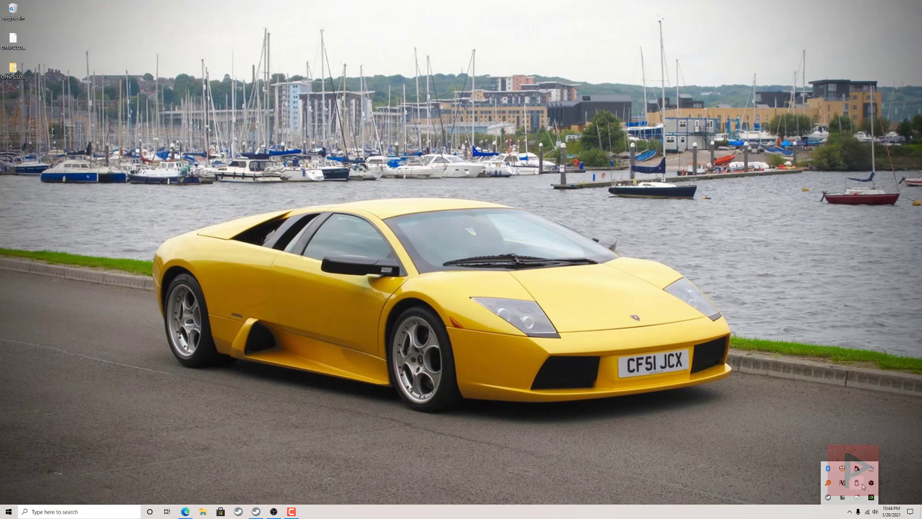
click(858, 483)
click(859, 478)
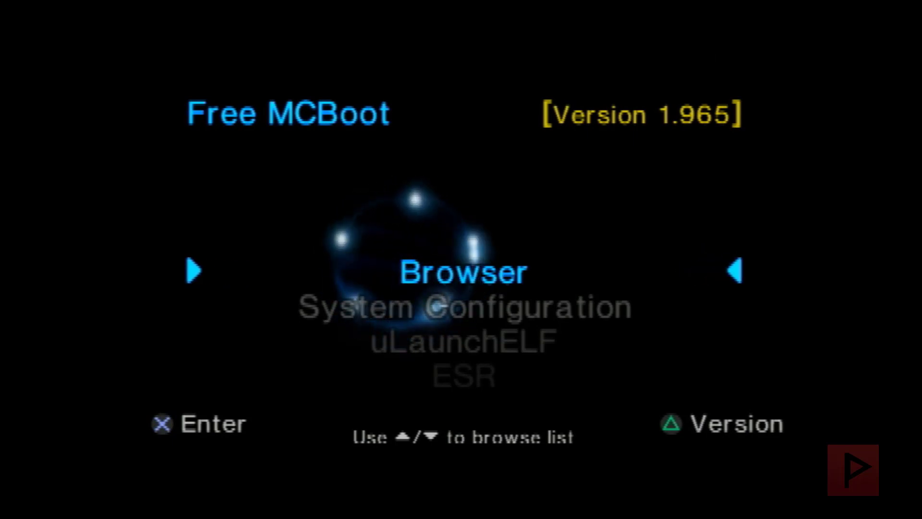
- Launch the Free MCBoot Configurator from the PS2's Free MCBoot main menu
key(Down)
key(Down)
key(Down)
key(Down)
key(Down)
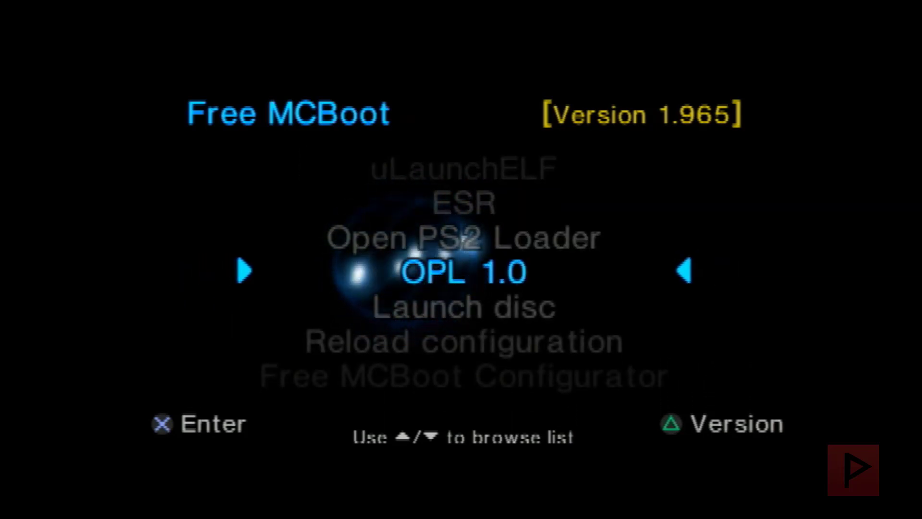
key(Down)
key(Down)
key(Down)
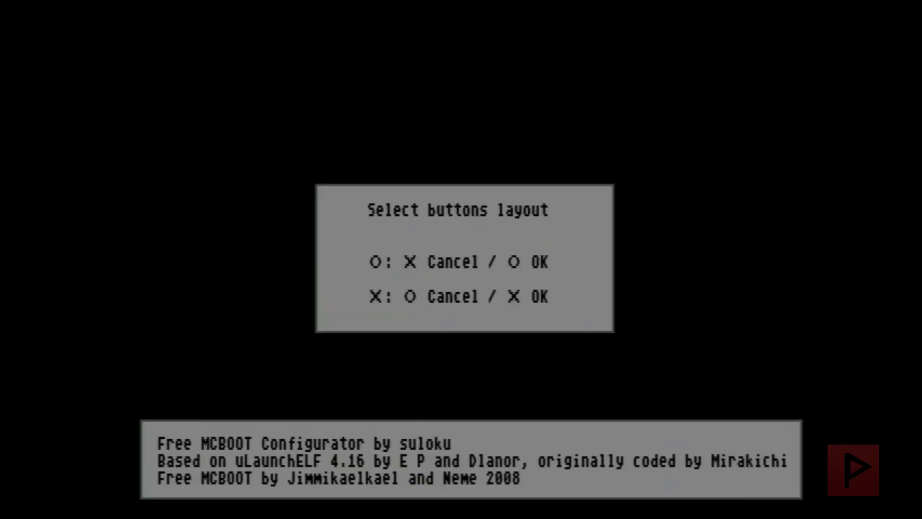
- Choose the button layout with circle as OK and open the OSDSYS options
key(Return)
key(Down)
key(Down)
key(Down)
key(Down)
key(Down)
key(Down)
key(Down)
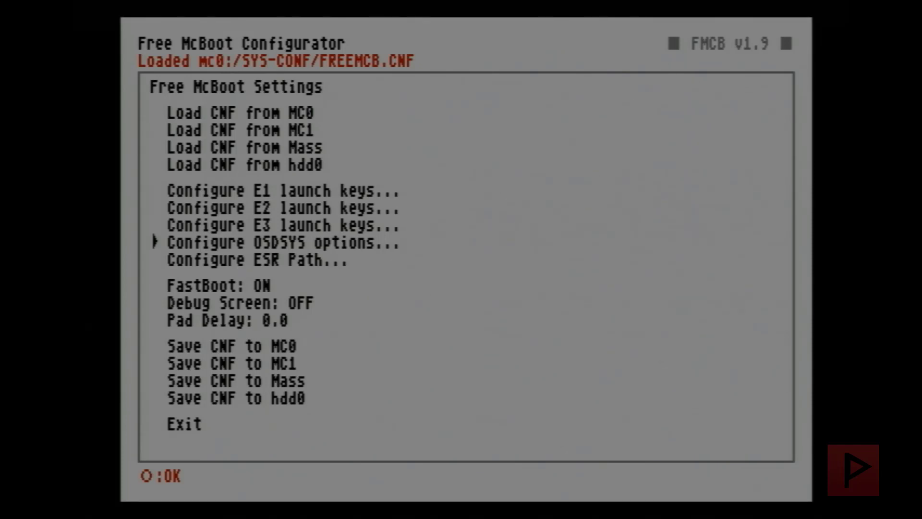
key(Return)
- Open the settings of OSD menu item 7, OPL 1.0
key(Right)
key(Right)
key(Right)
key(Right)
key(Right)
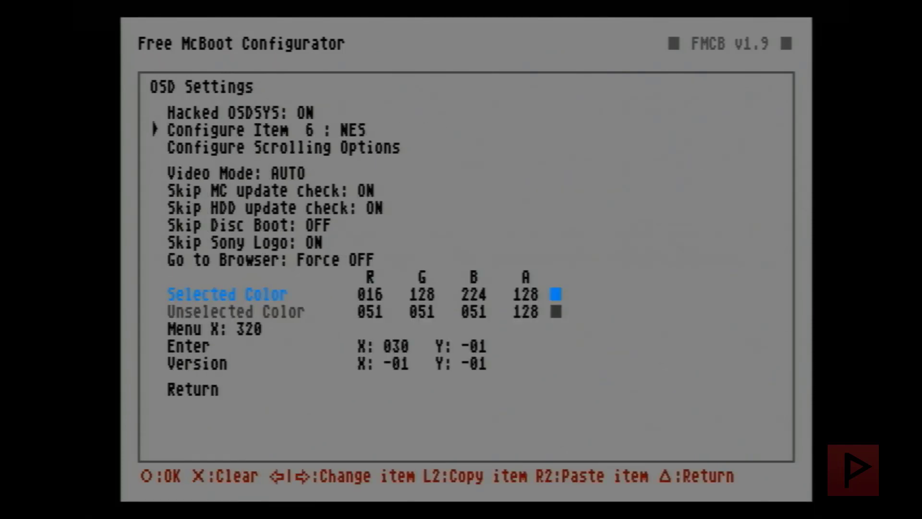
key(Right)
key(Return)
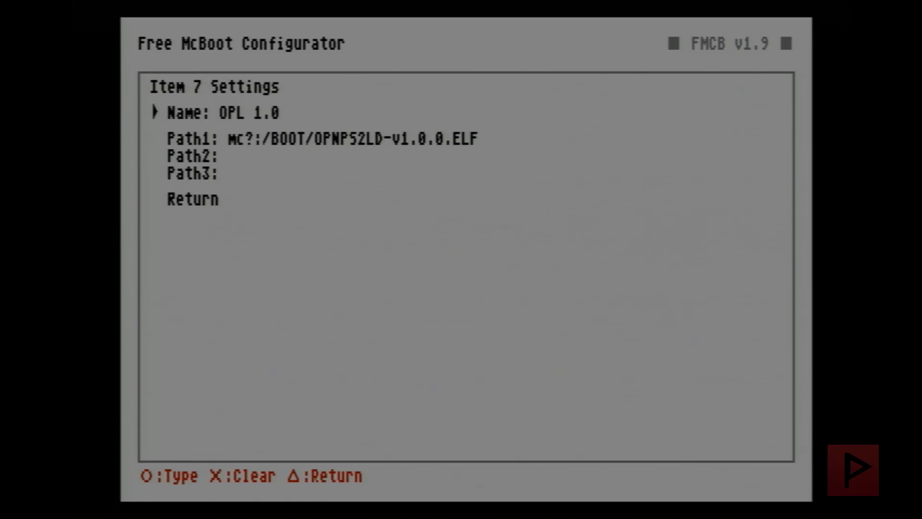
- Check the path entries of menu item 7 and return to the OSD settings
key(Down)
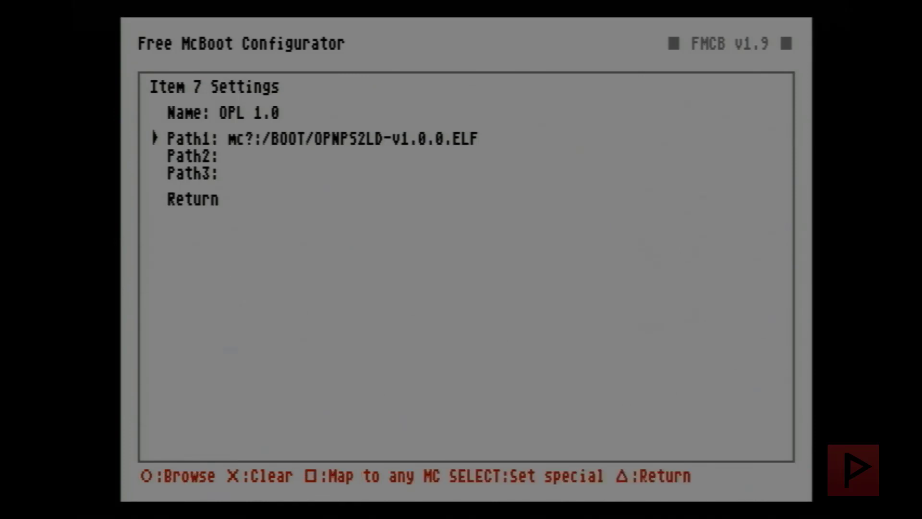
key(Down)
key(Down)
key(Down)
key(Return)
- Leave the OSD settings and return to the main Free McBoot settings
key(Down)
key(Down)
key(Down)
key(Down)
key(Down)
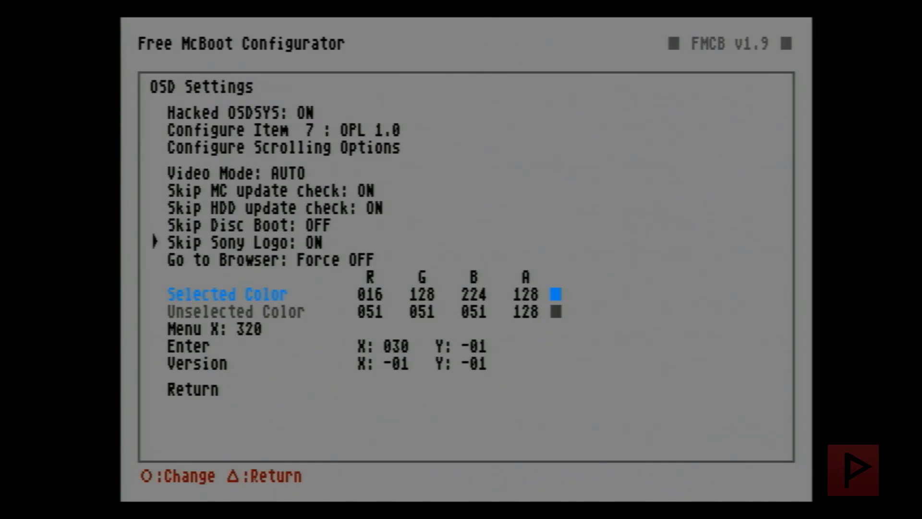
key(Down)
key(Down)
key(Down)
key(Down)
key(Down)
key(Down)
key(Down)
key(Return)
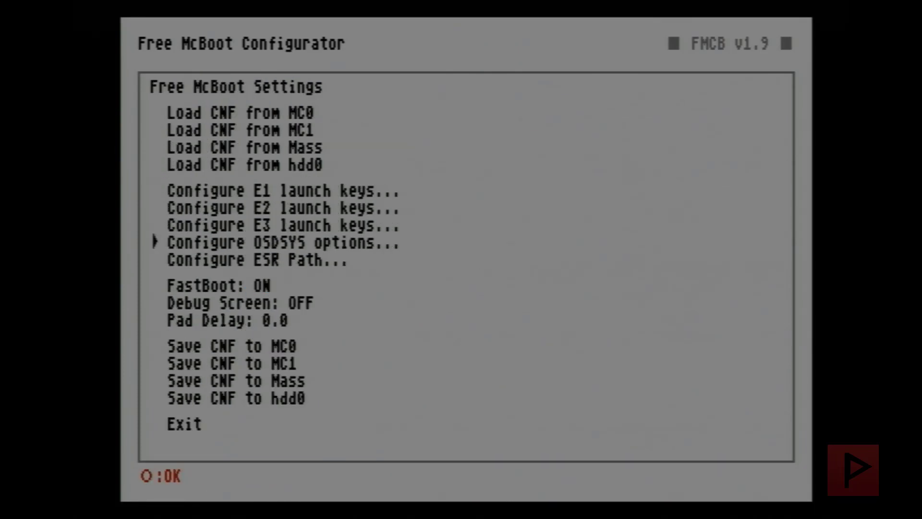
- Save the Free McBoot CNF configuration to memory card MC0
key(Down)
key(Down)
key(Down)
key(Down)
key(Down)
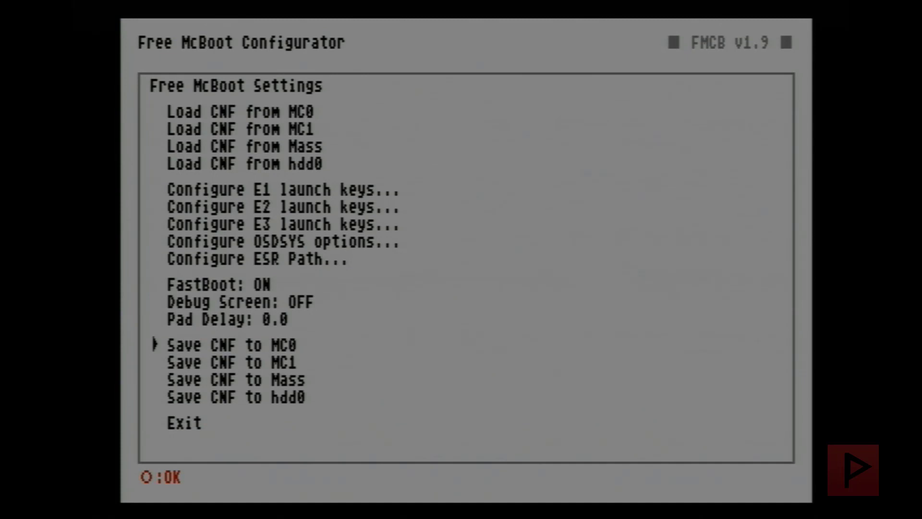
key(Return)
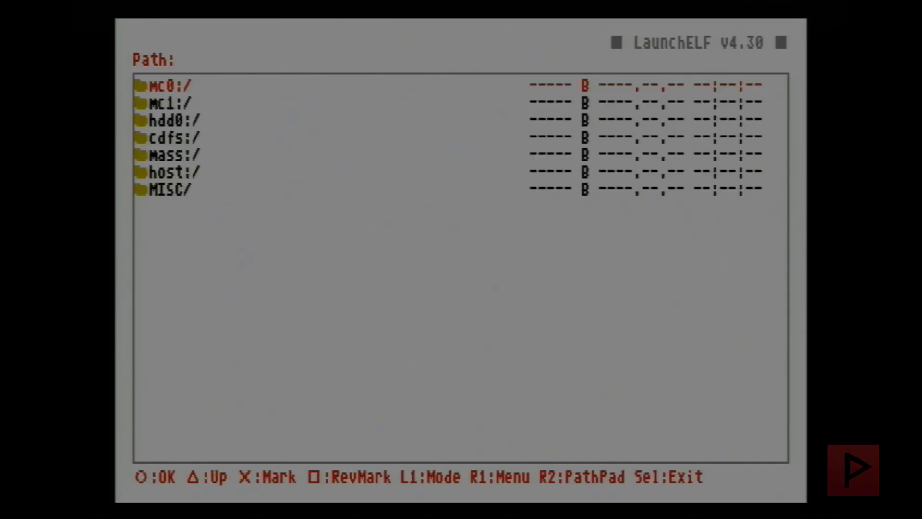
- Open the USB drive, mass:/, in the LaunchELF file browser
key(Down)
key(Down)
key(Down)
key(Down)
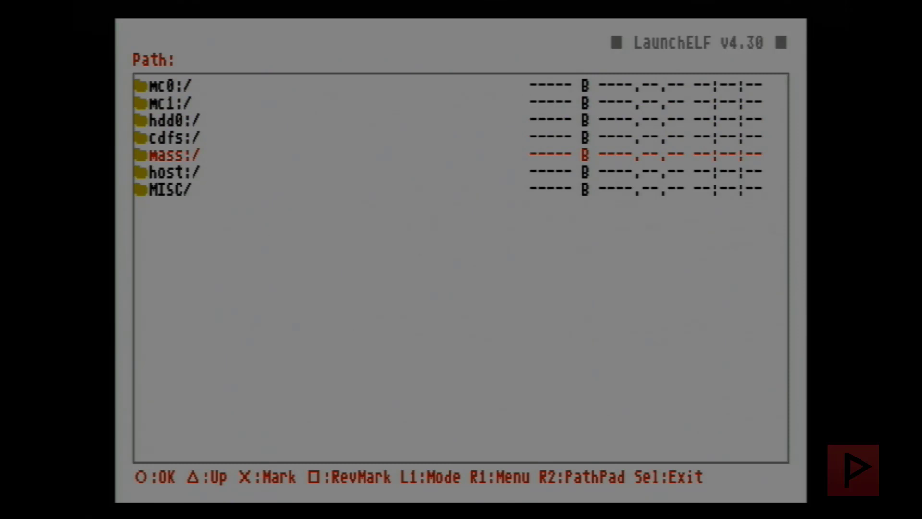
key(Return)
- Copy the file OPNPS2LD-v1.0.0.ELF from the USB drive mass:/
key(Down)
key(Down)
key(Down)
key(Down)
key(Down)
key(Down)
key(Down)
key(Down)
key(Down)
key(Down)
key(Down)
key(Down)
key(Down)
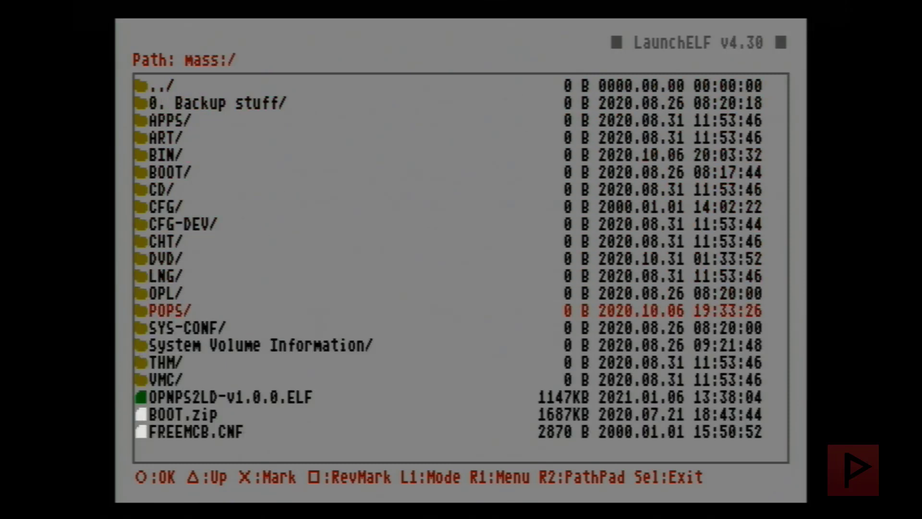
key(Down)
key(Down)
key(Down)
key(Down)
key(Down)
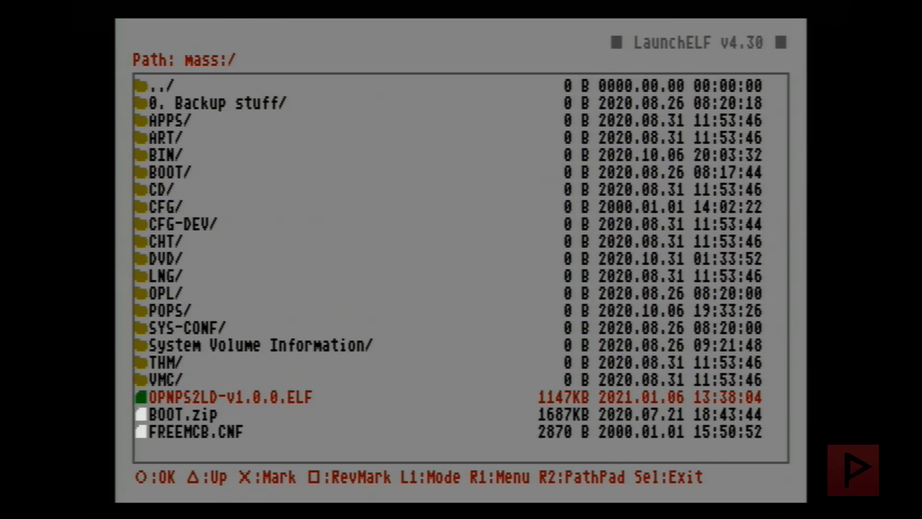
key(F2)
key(Return)
- Leave mass:/ and return to the root device list
key(Up)
key(Up)
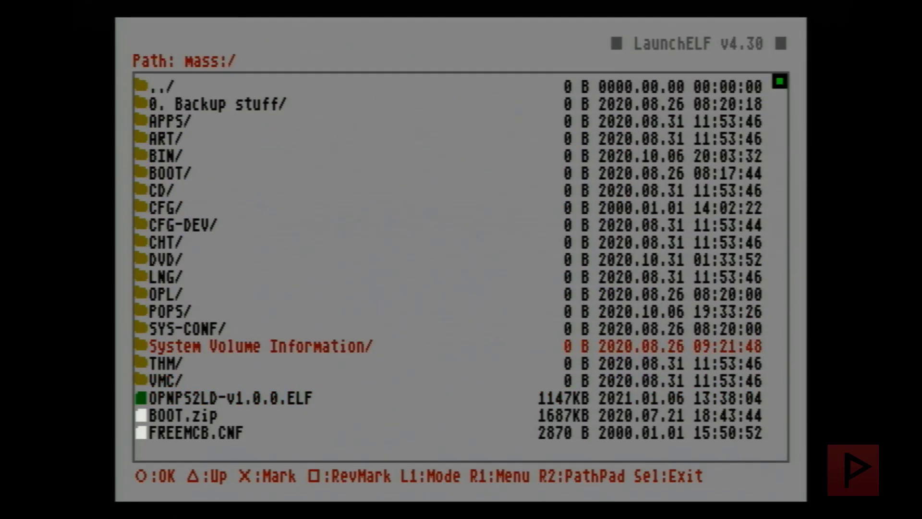
key(Up)
key(Up)
key(Up)
key(Up)
key(Up)
key(Up)
key(Up)
key(Up)
key(Up)
key(Up)
key(Up)
key(Up)
key(Up)
key(Up)
key(Up)
key(Return)
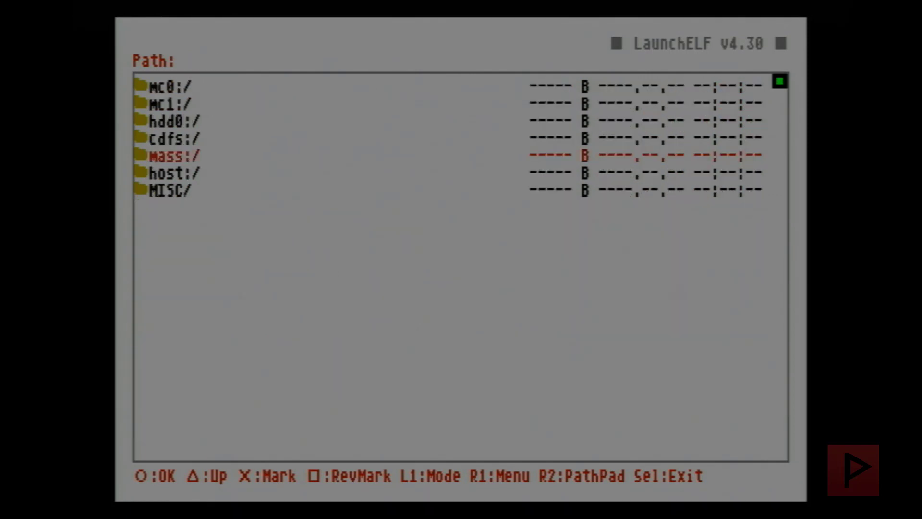
- Open the BOOT folder on memory card mc0:/ and paste the copied OPNPS2LD-v1.0.0.ELF into it
key(Up)
key(Up)
key(Up)
key(Up)
key(Return)
key(Down)
key(Down)
key(Down)
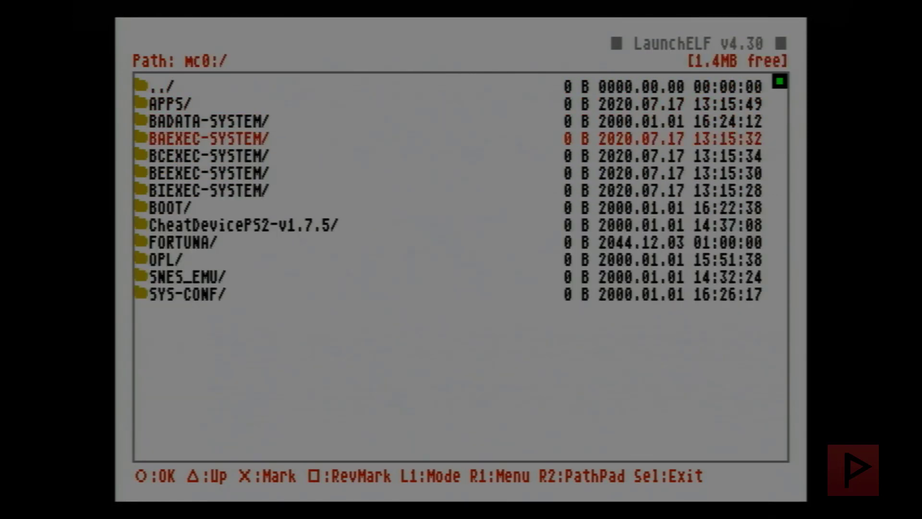
key(Down)
key(Down)
key(Down)
key(Down)
key(Return)
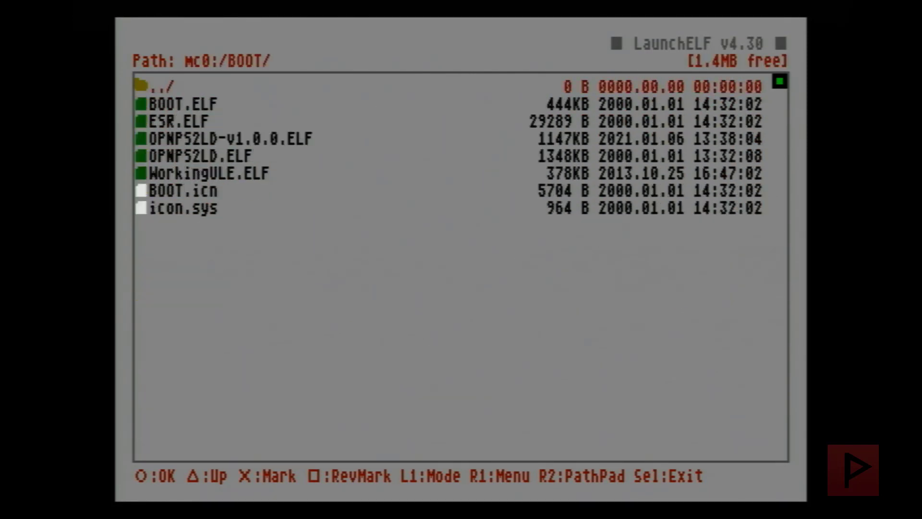
key(r)
key(Return)
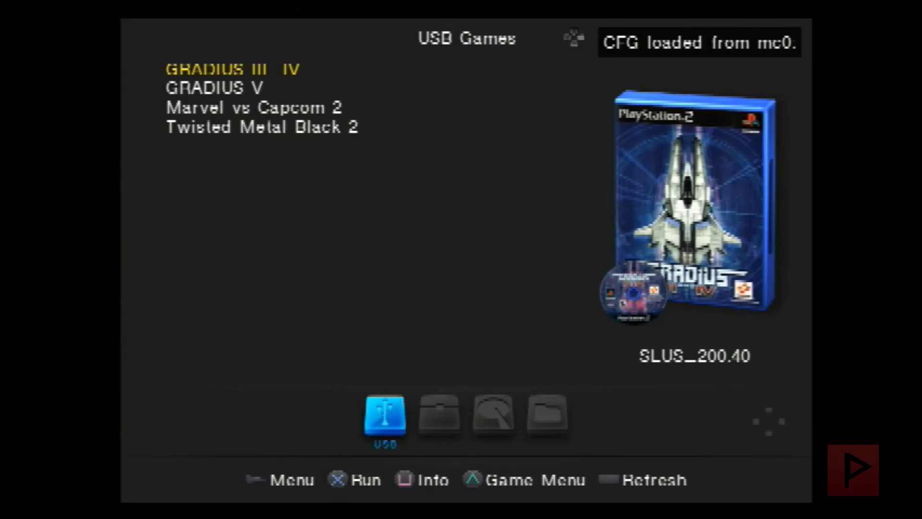
- In Open PS2 Loader, browse the USB Games list to Marvel vs Capcom 2 and back, checking the cover art
key(Down)
key(Down)
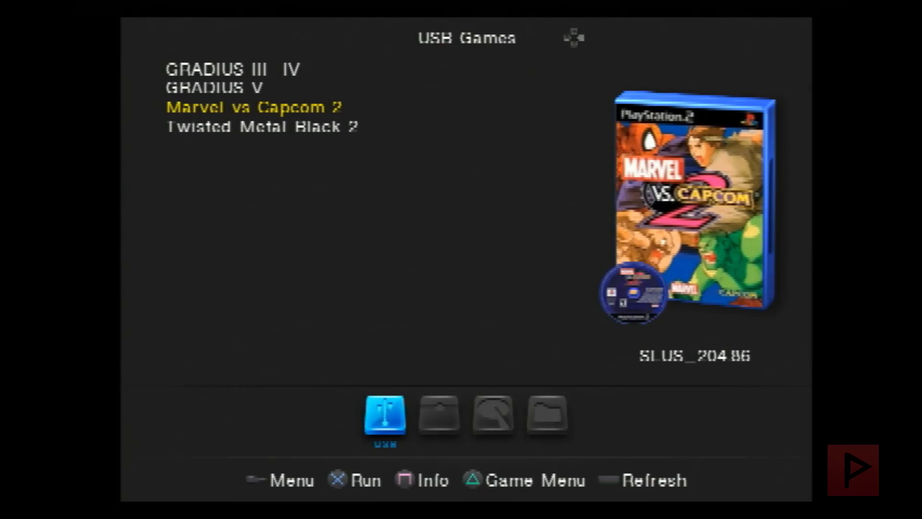
key(Up)
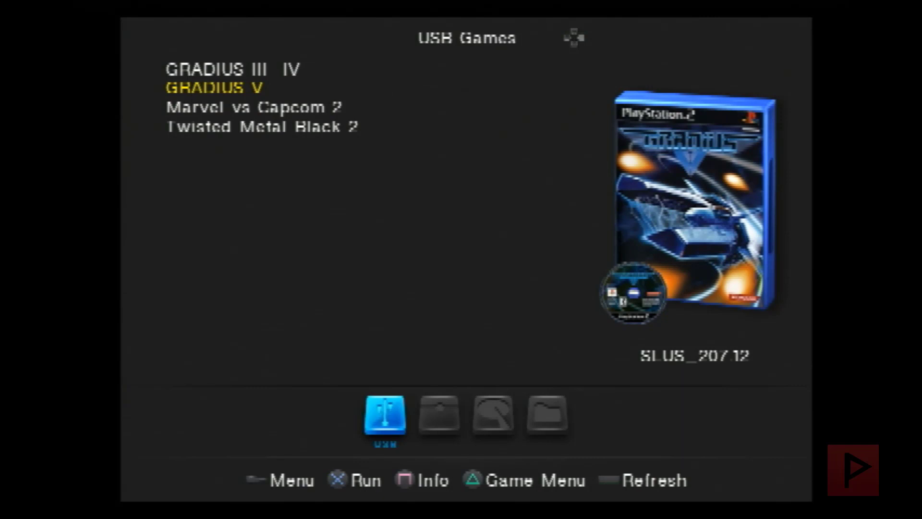
key(Up)
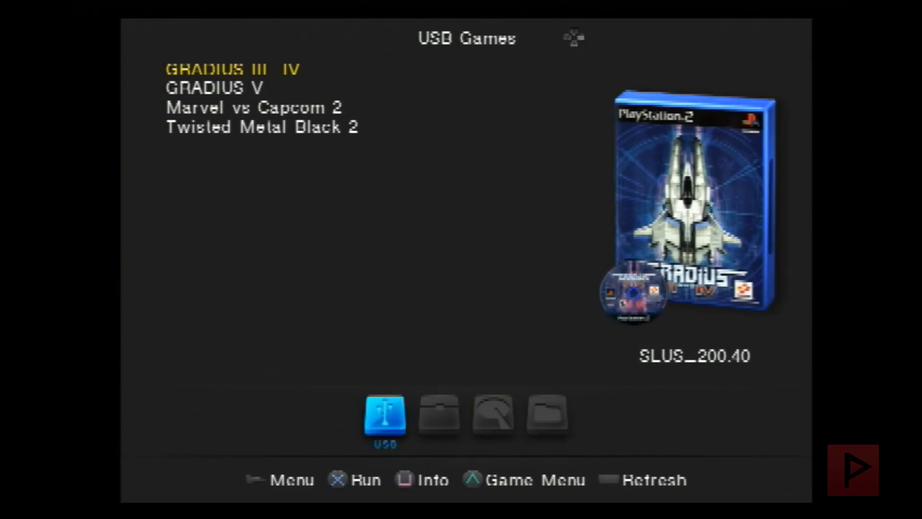
- Go through the device pages up to Apps and open the Open PS2 Loader main menu
key(Right)
key(Right)
key(Right)
key(Return)
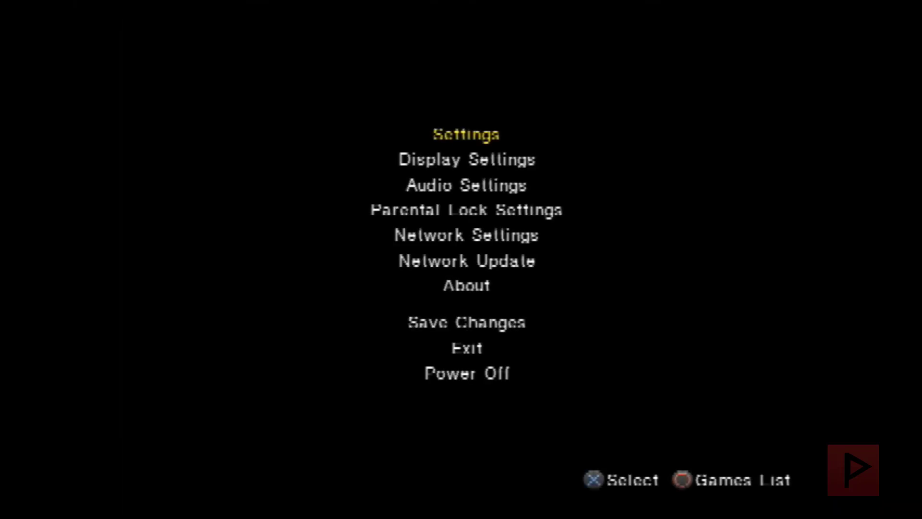
- Open the general Settings and examine the USB, HDD and ETH device start modes
key(Return)
key(Down)
key(Down)
key(Down)
key(Down)
key(Down)
key(Down)
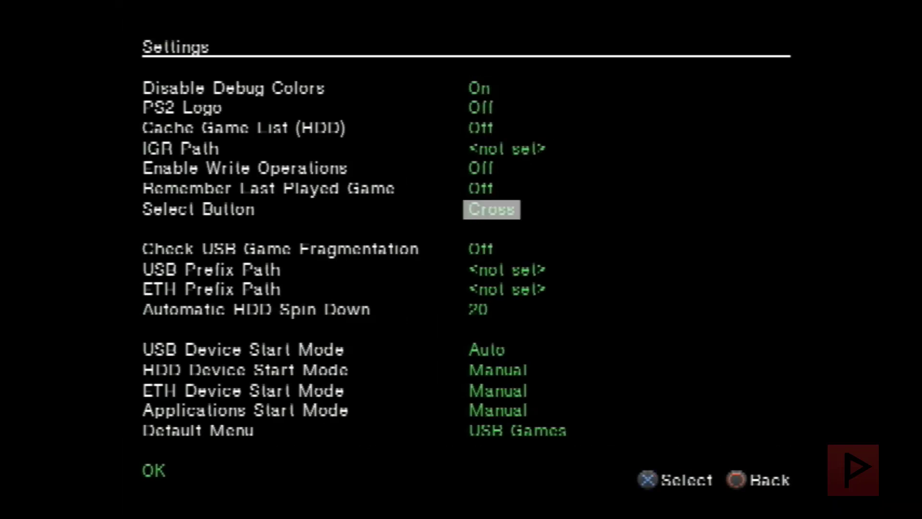
key(Down)
key(Down)
key(Down)
key(Down)
key(Down)
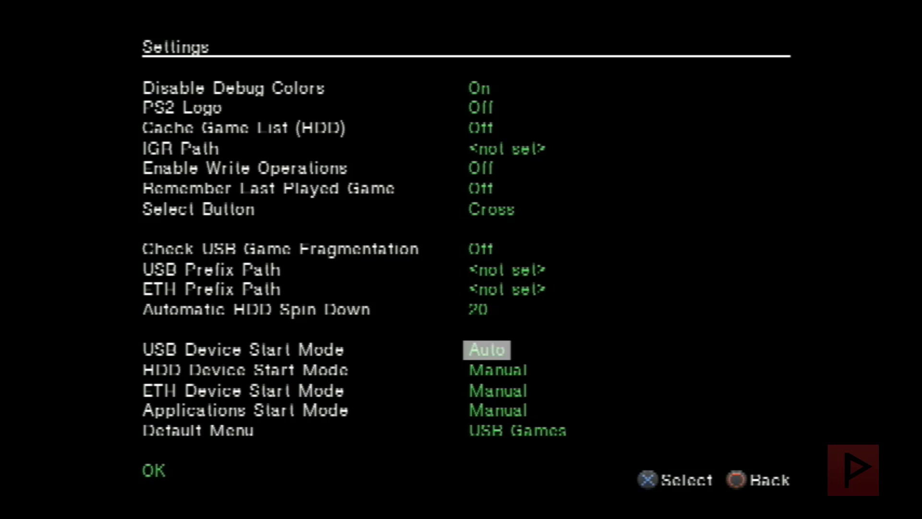
key(Down)
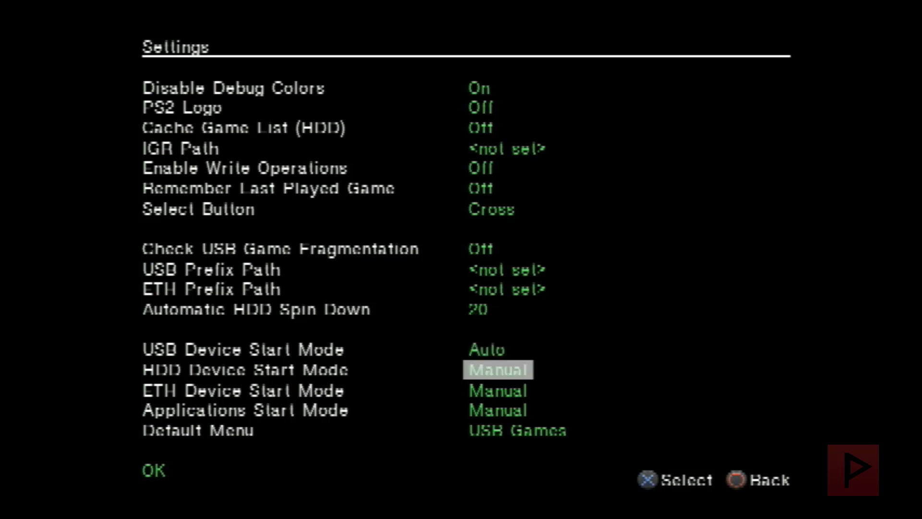
key(Down)
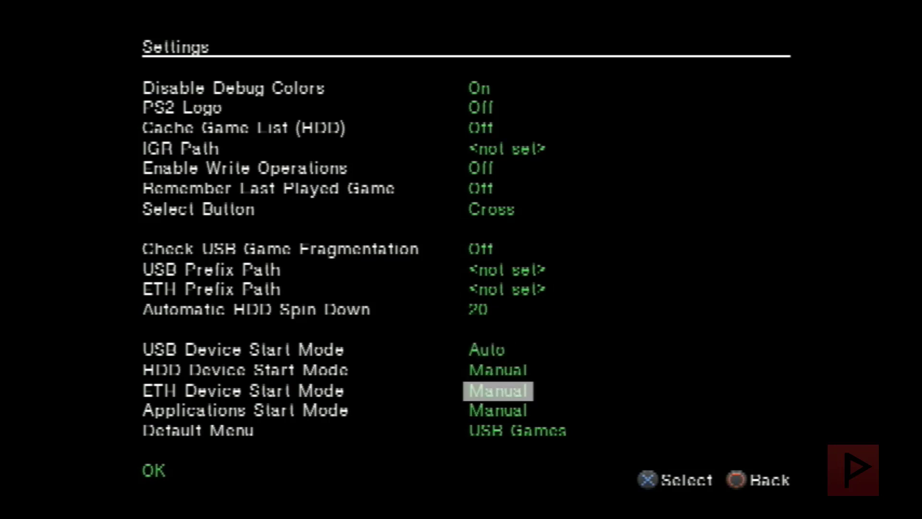
- Leave the settings without changes and view the HDD Games and Apps pages
key(Escape)
key(Escape)
key(Left)
key(Left)
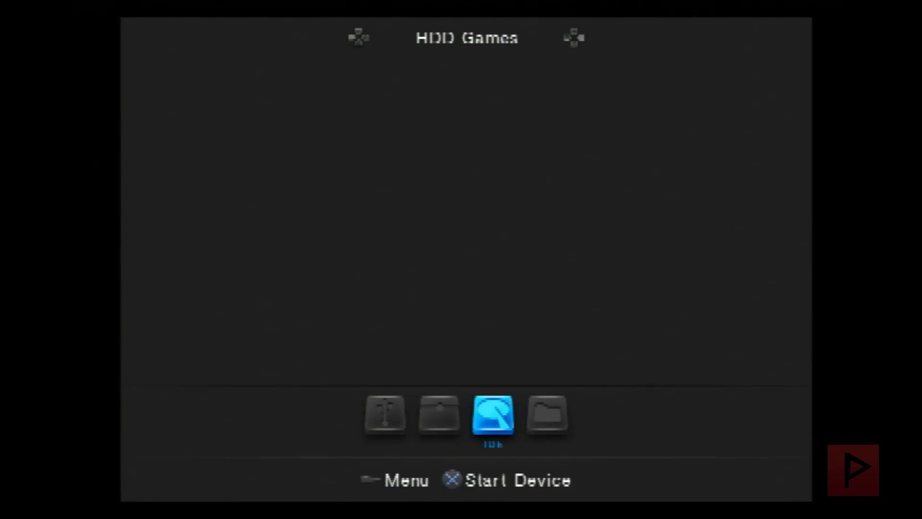
key(Right)
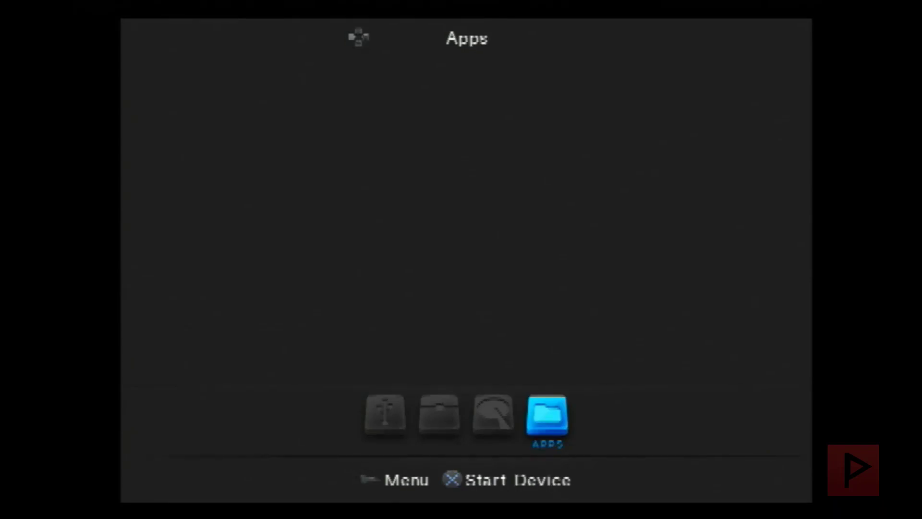
- Return to the USB Games page and run Marvel vs Capcom 2
key(Left)
key(Left)
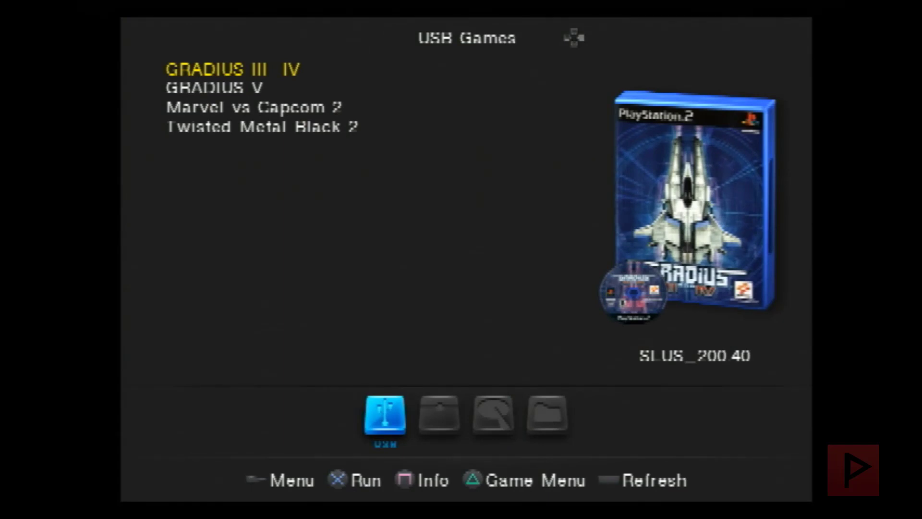
key(Down)
key(Down)
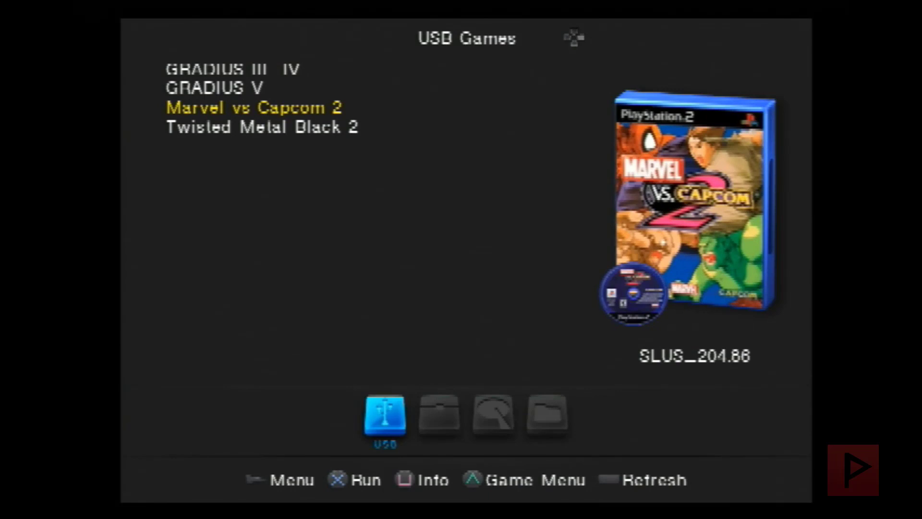
key(Return)
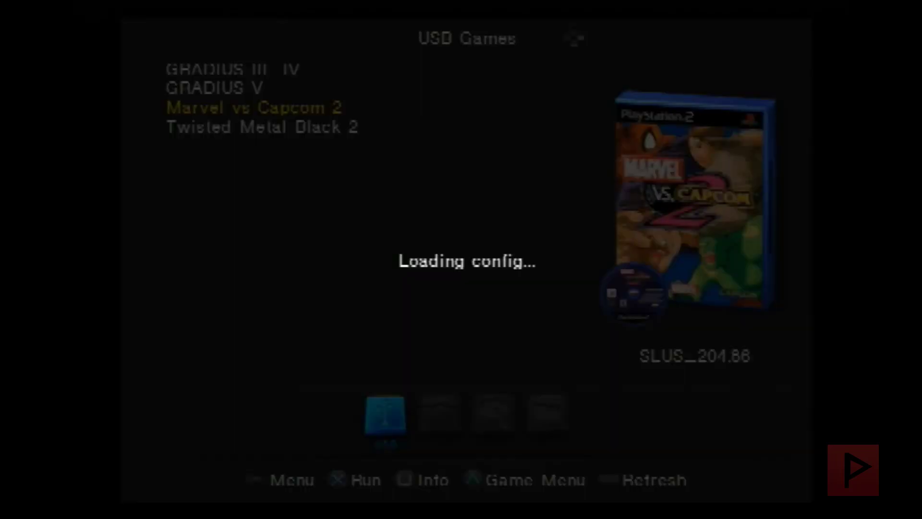